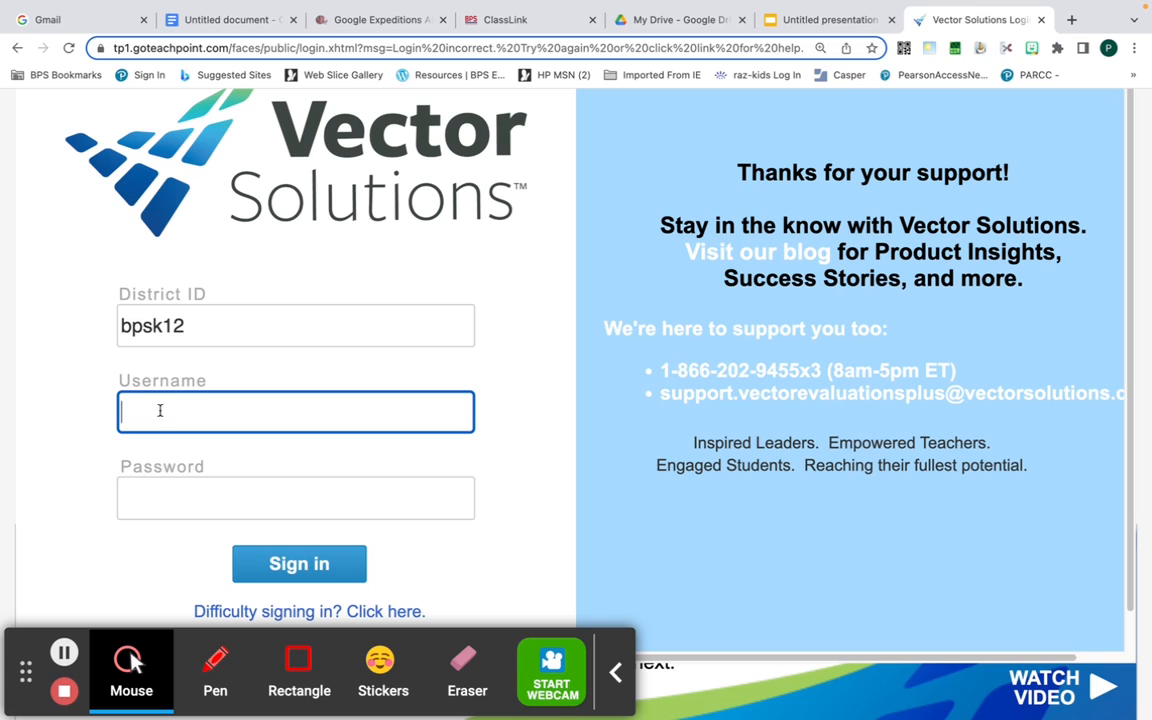
# Sign in to the bpsk12 district account by entering the username and the account password
pyautogui.click(135, 409)
pyautogui.write('weldon')
pyautogui.click(140, 501)
pyautogui.write('••••••••••')
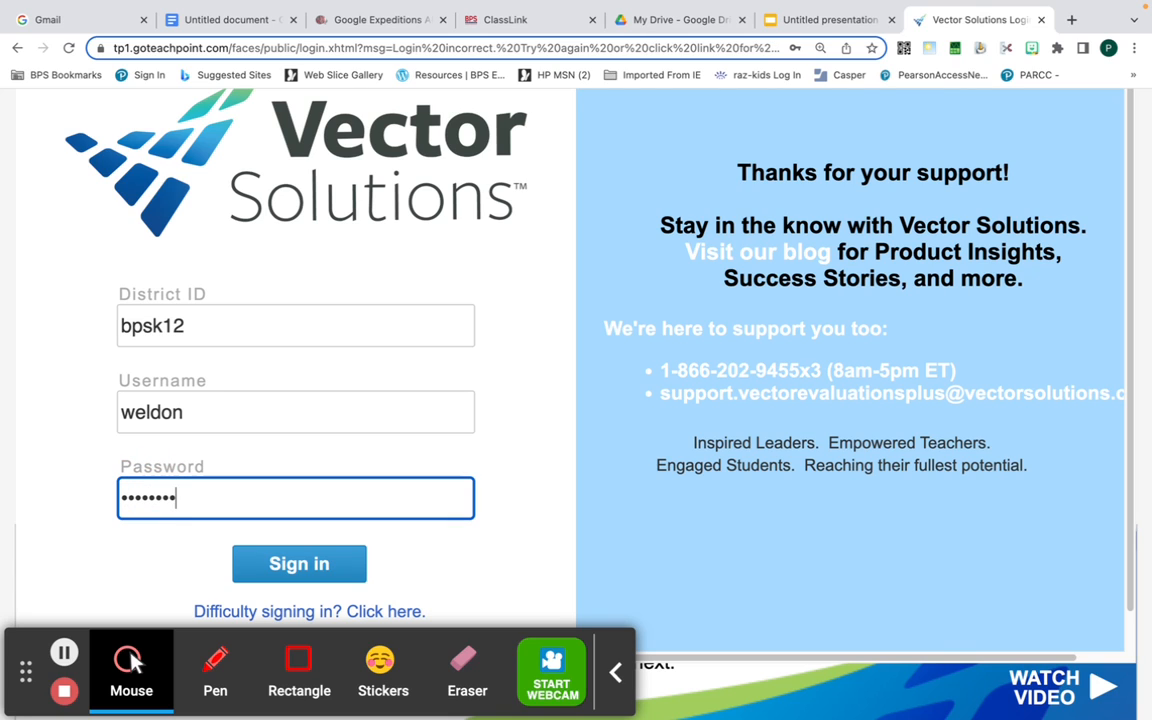
pyautogui.write('••')
pyautogui.click(305, 565)
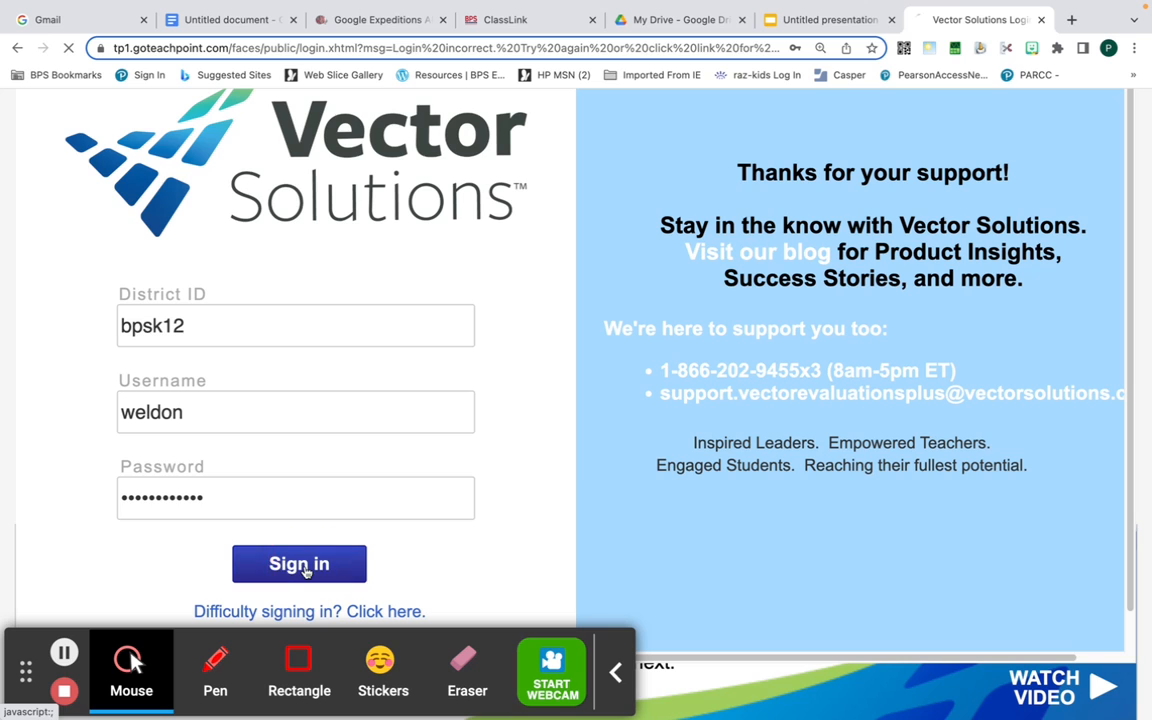
pyautogui.click(619, 673)
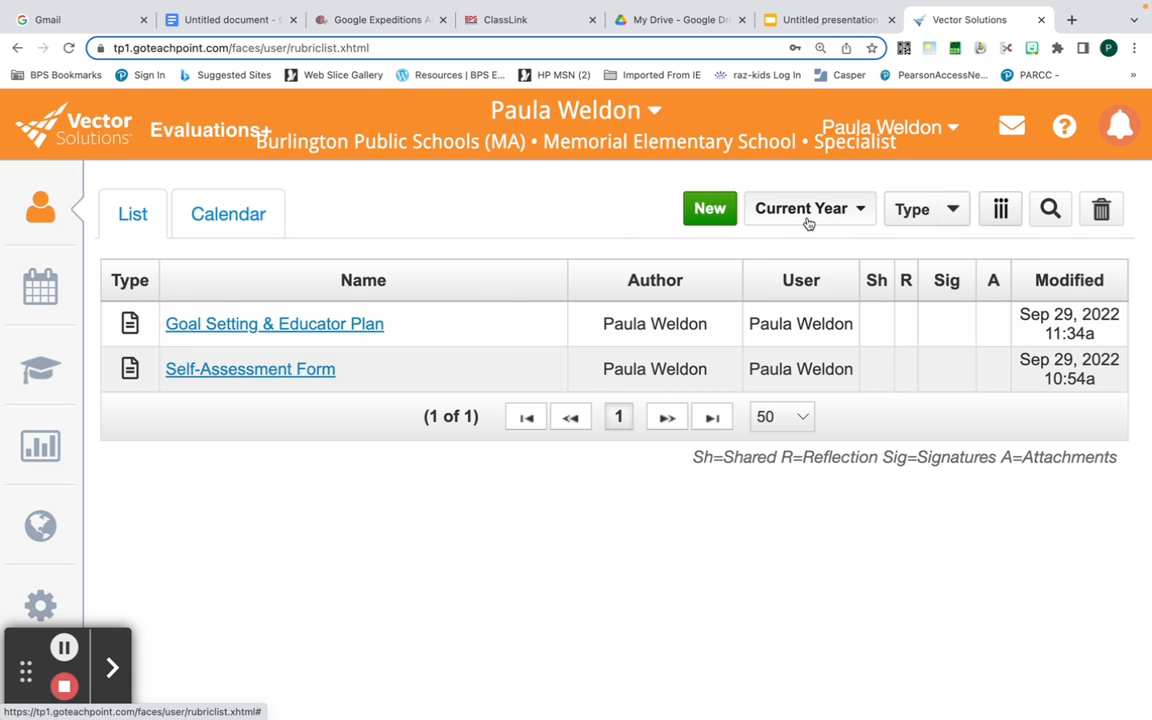
# Show the current year's forms and create a new Educator Evidence Collection Form from the evaluation forms
pyautogui.click(861, 213)
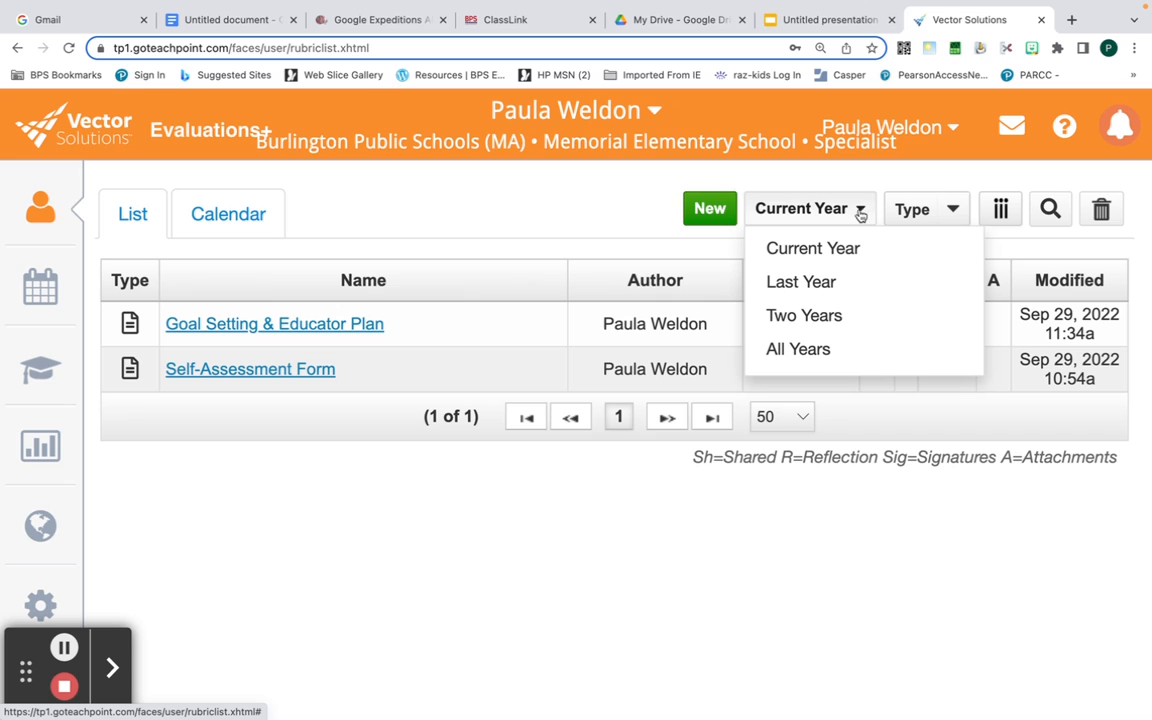
pyautogui.click(828, 252)
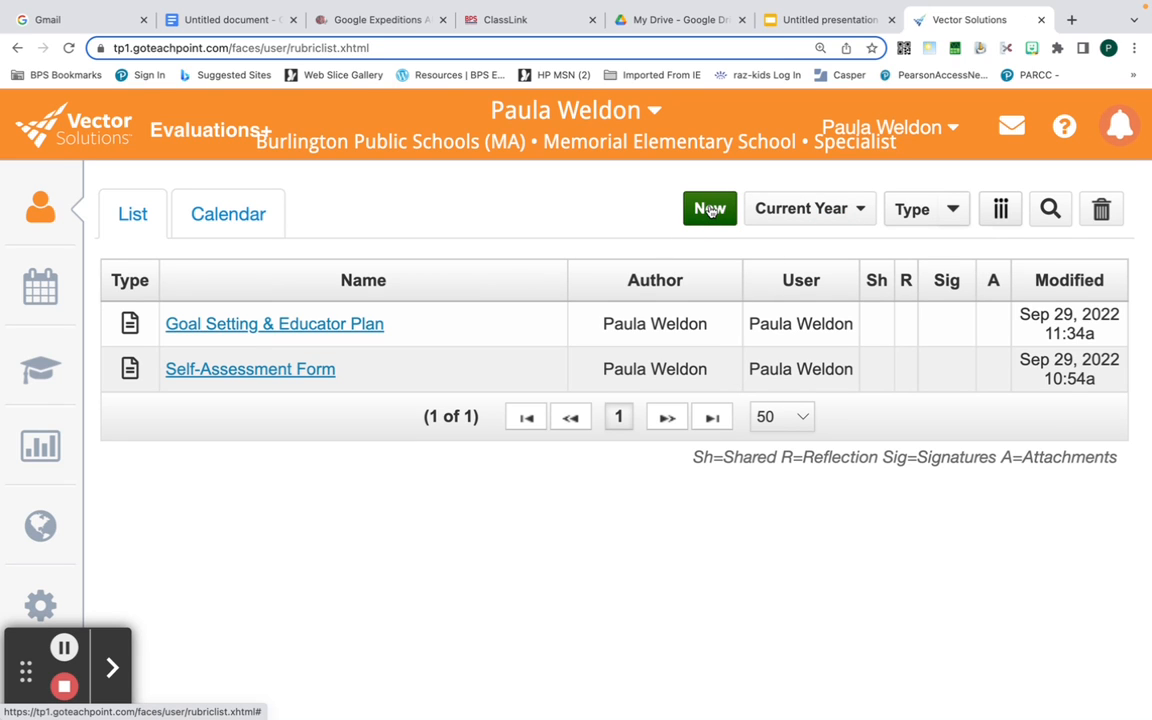
pyautogui.click(710, 210)
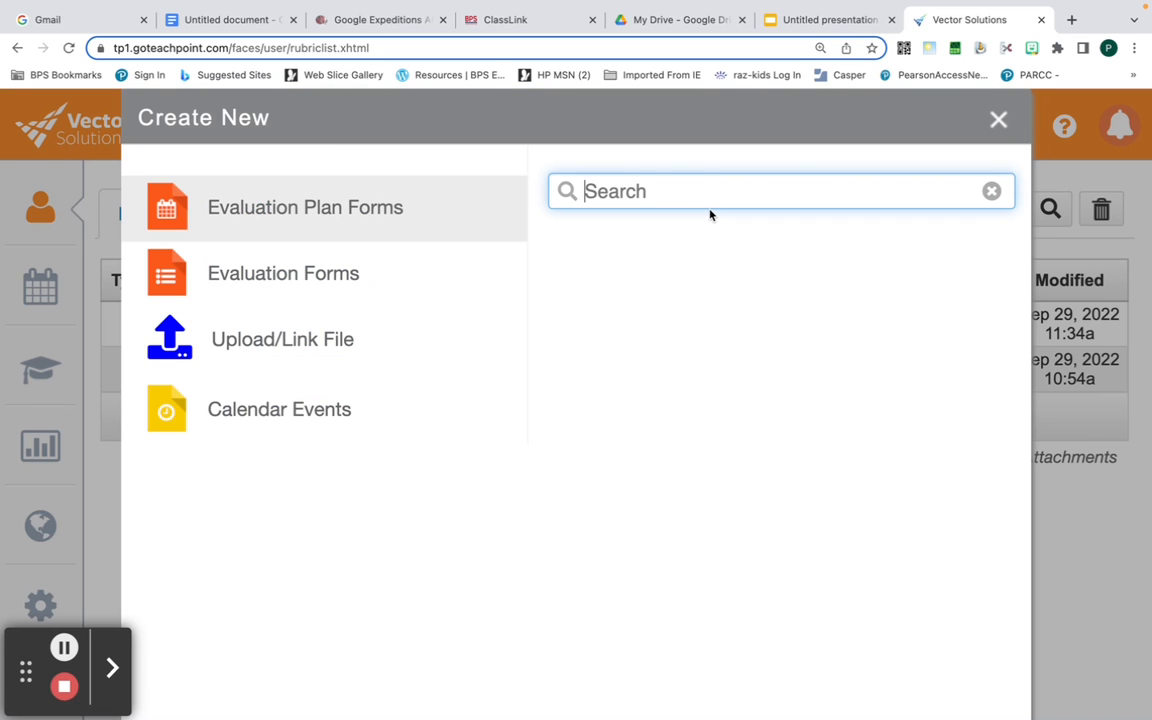
pyautogui.click(284, 276)
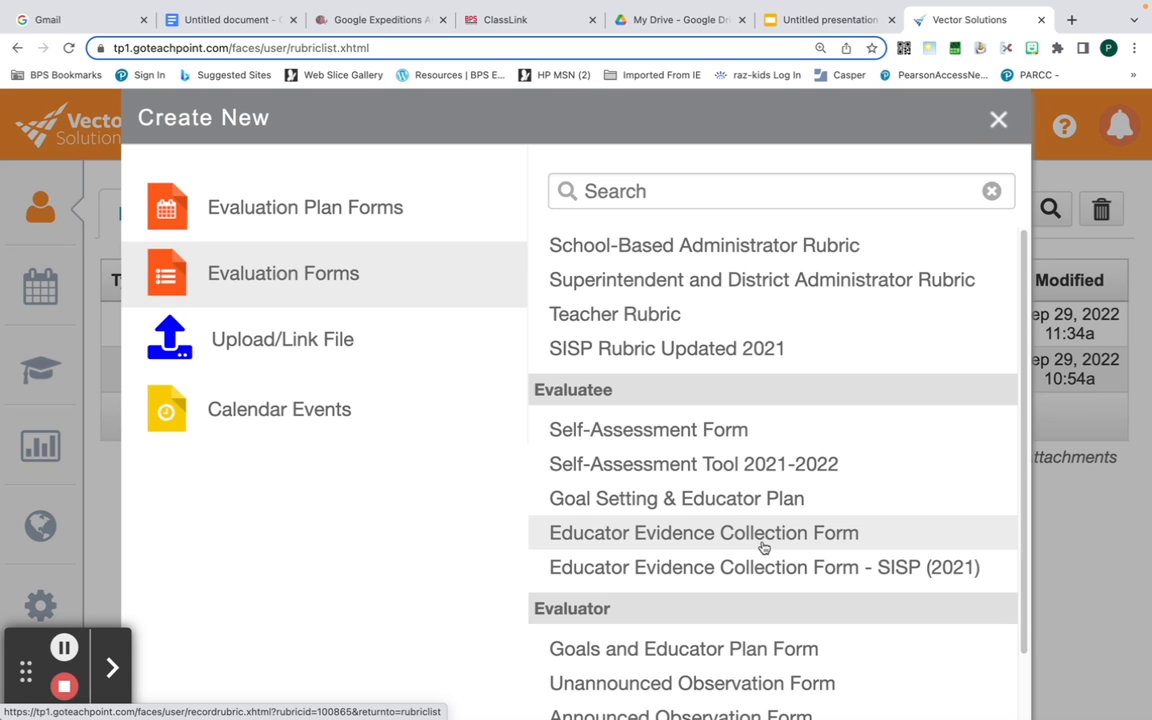
pyautogui.click(765, 547)
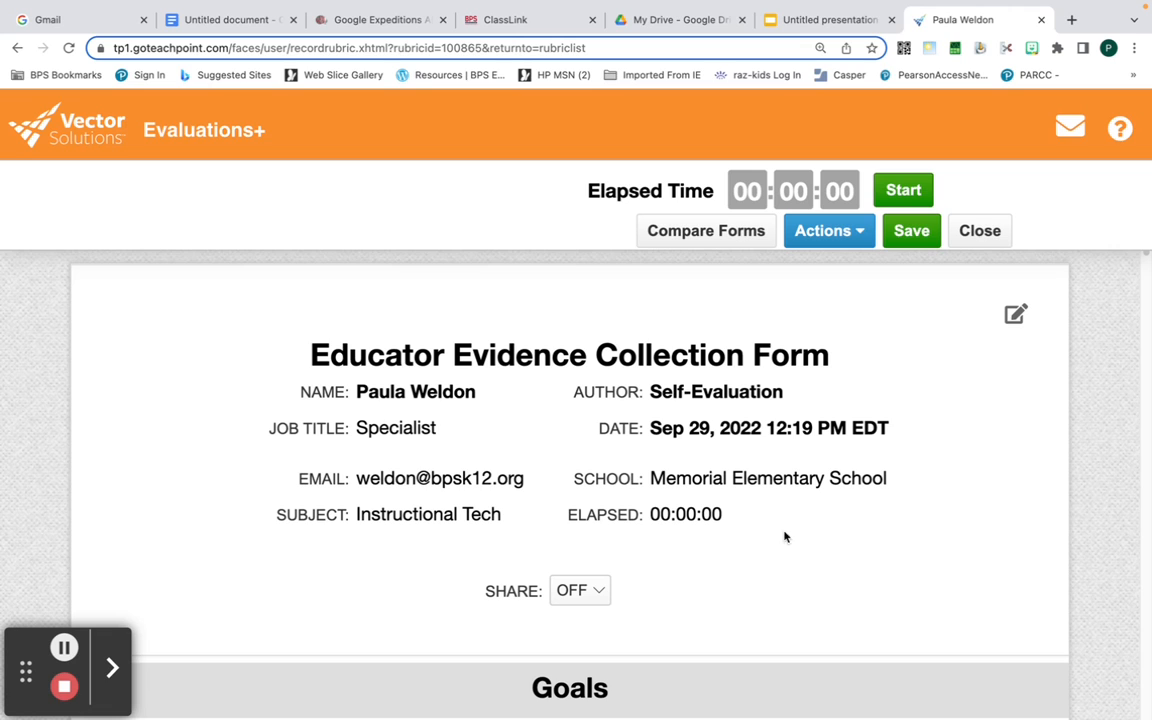
# Enter "This is a lesson in introducing Class Link" as the evidence for the Student Learning Goal
pyautogui.click(1147, 362)
pyautogui.click(1147, 277)
pyautogui.moveTo(1147, 277)
pyautogui.mouseDown()
pyautogui.moveTo(1147, 257)
pyautogui.moveTo(1147, 298)
pyautogui.moveTo(1147, 268)
pyautogui.mouseUp()
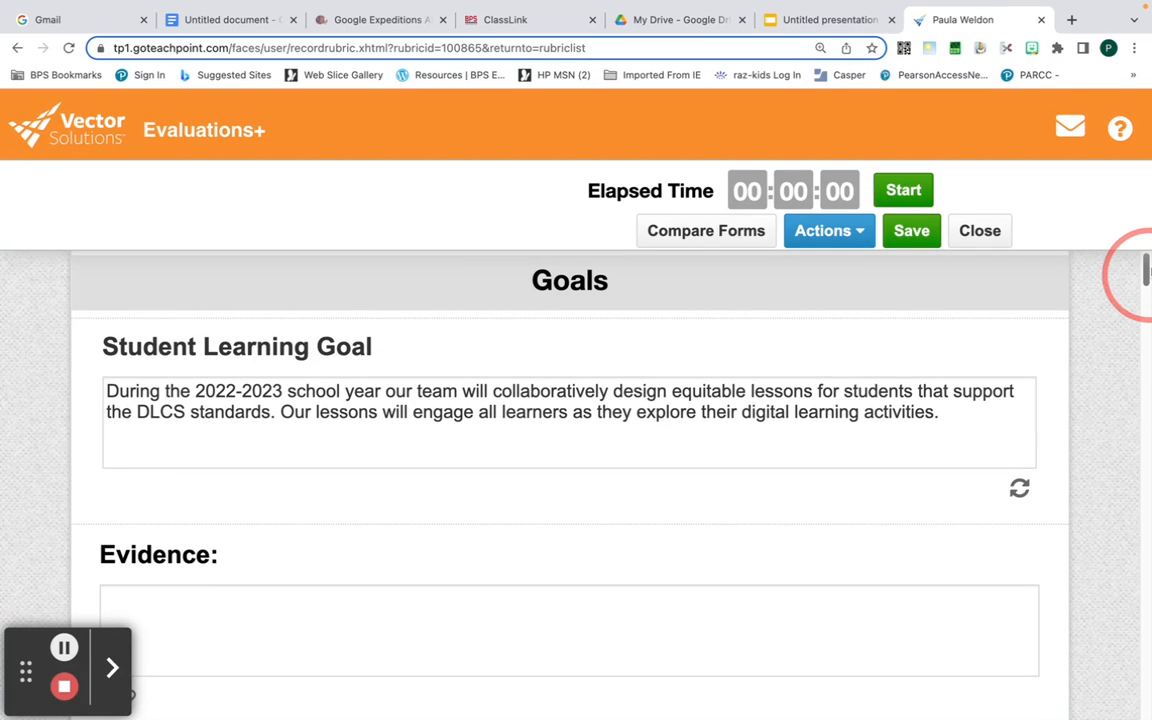
pyautogui.moveTo(1147, 268); pyautogui.dragTo(1147, 273)
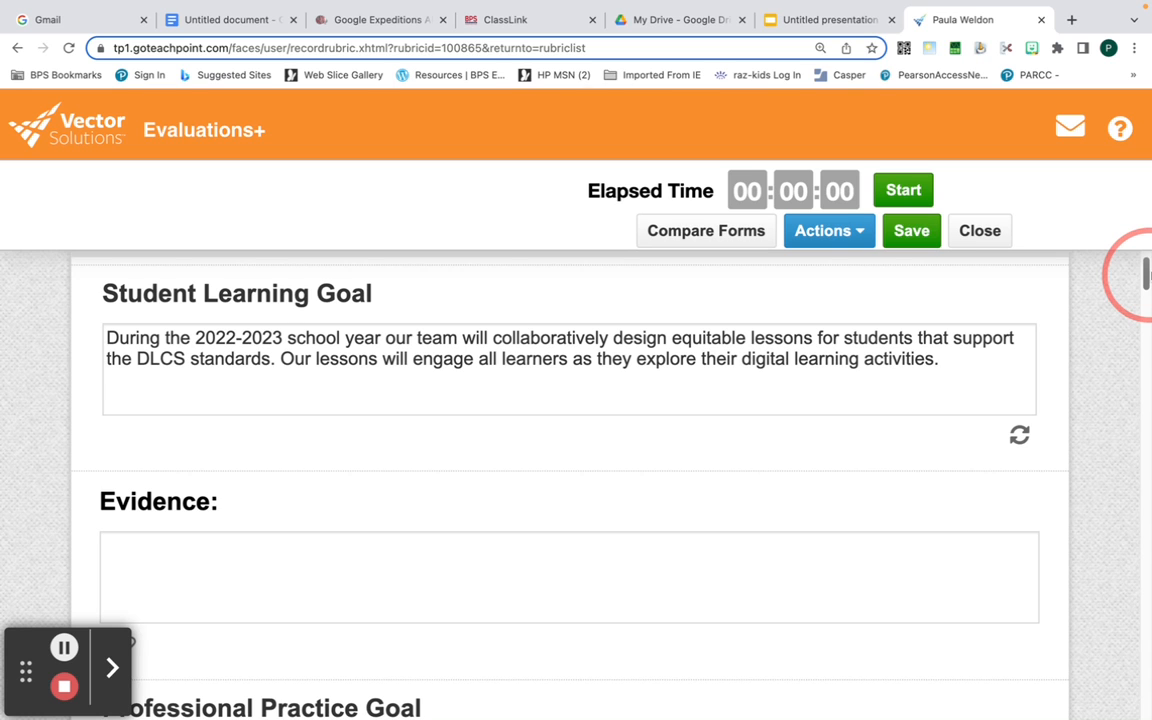
pyautogui.moveTo(1147, 270); pyautogui.dragTo(1144, 283)
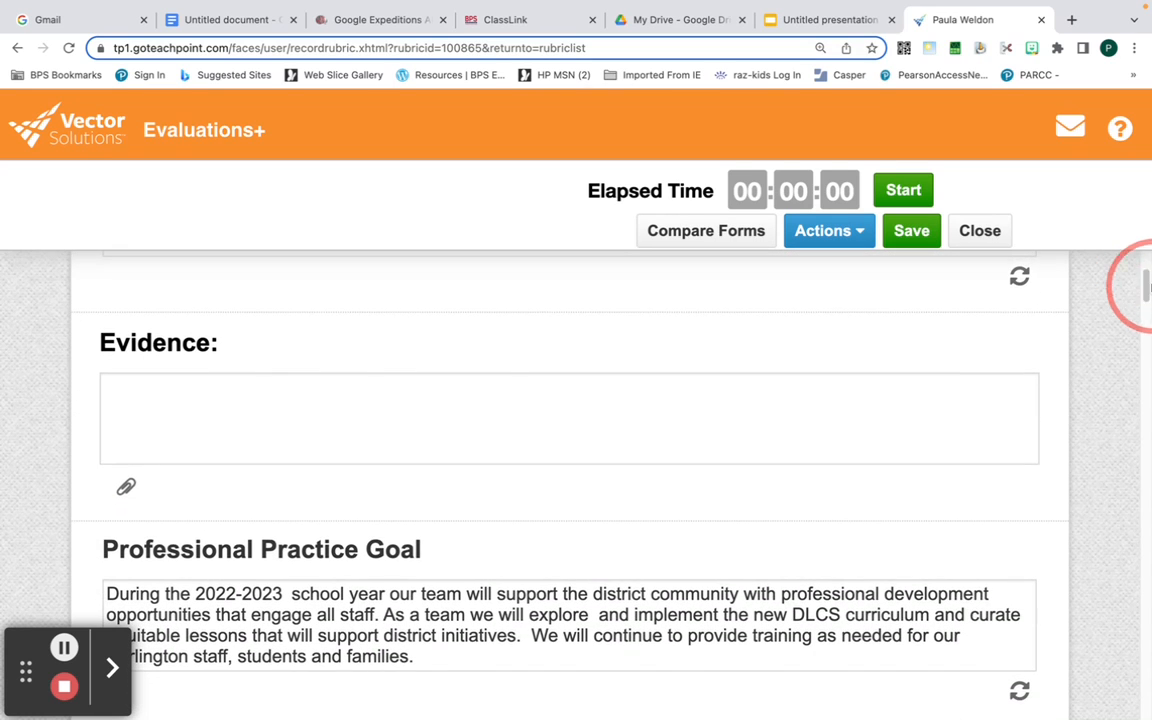
pyautogui.click(118, 393)
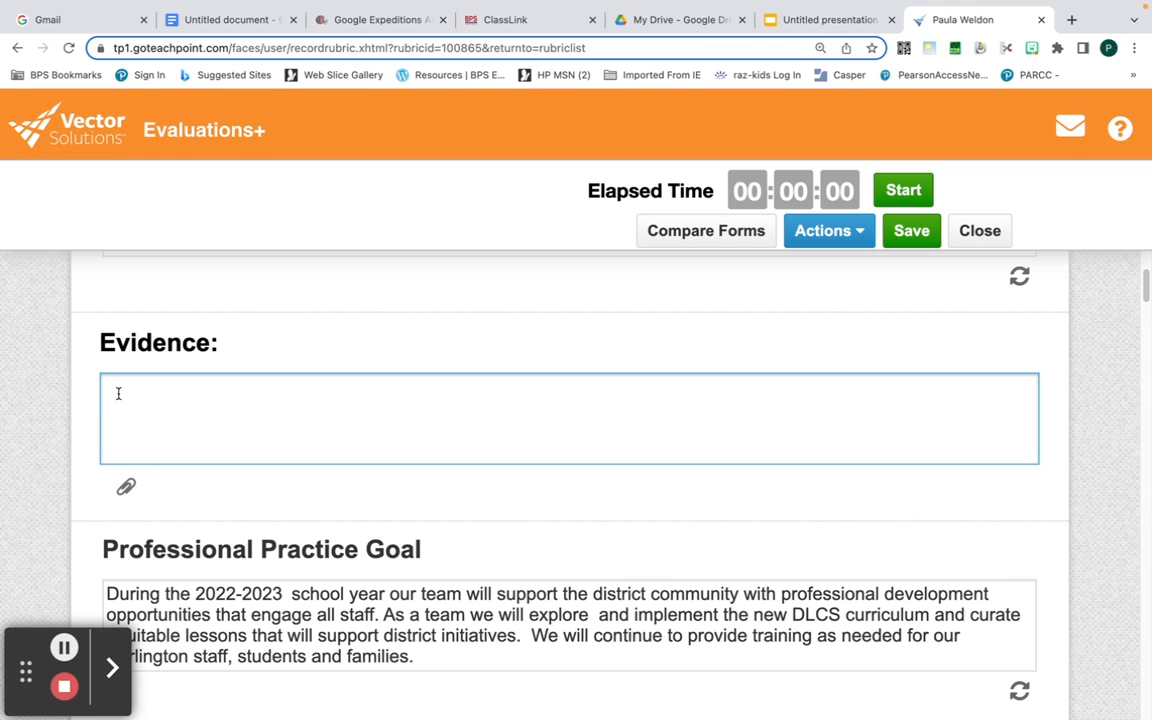
pyautogui.write('This is a lesson in ')
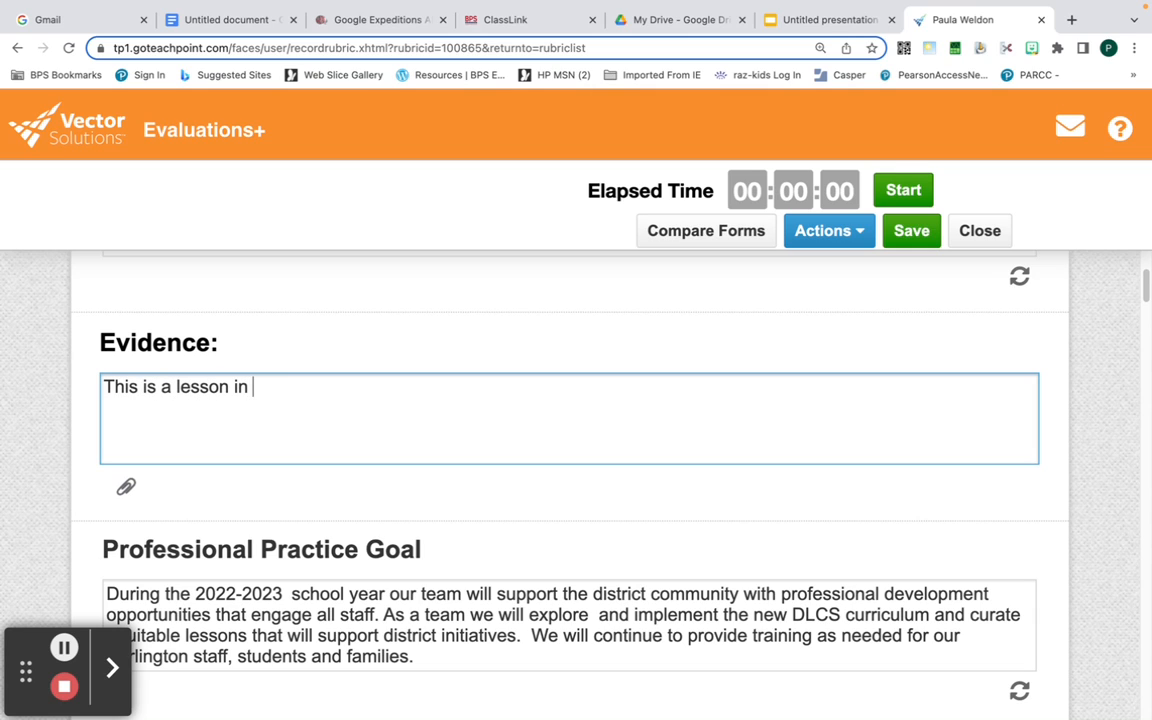
pyautogui.write('introducoing')
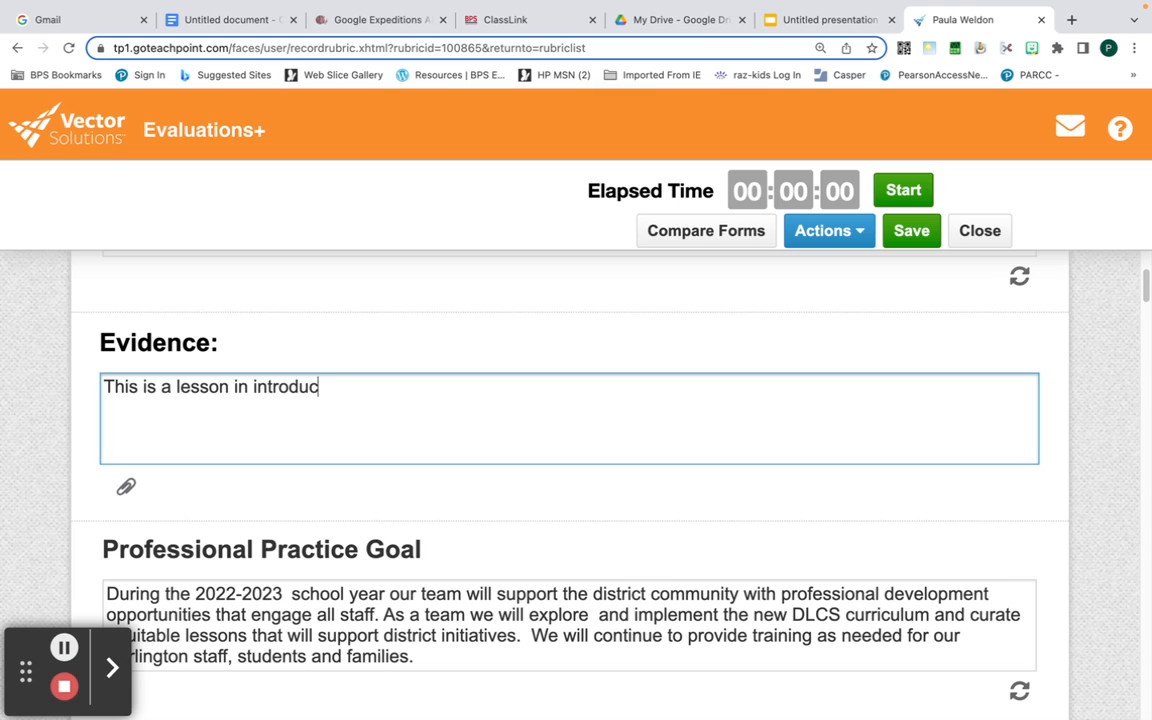
pyautogui.press('BackSpace')
pyautogui.press('BackSpace')
pyautogui.press('BackSpace')
pyautogui.press('BackSpace')
pyautogui.press('BackSpace')
pyautogui.write('cing Class Link')
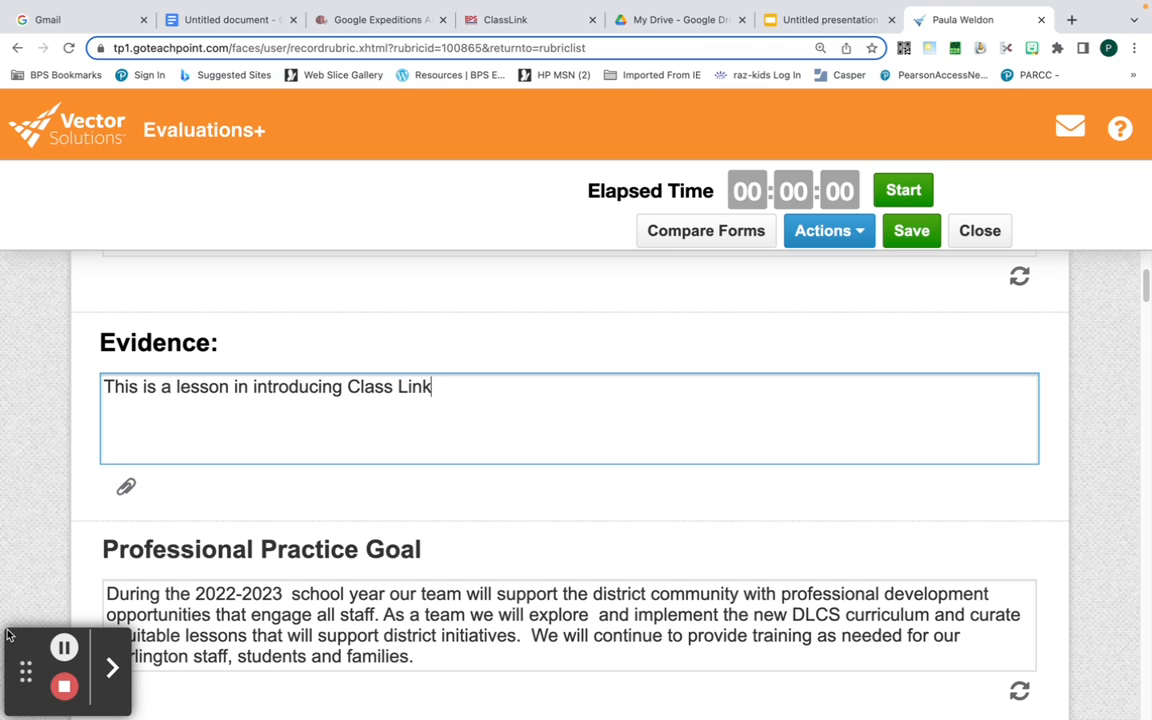
# Start attaching an uploaded Google Drive file to the Student Learning Goal evidence, using the listed Google account
pyautogui.click(126, 491)
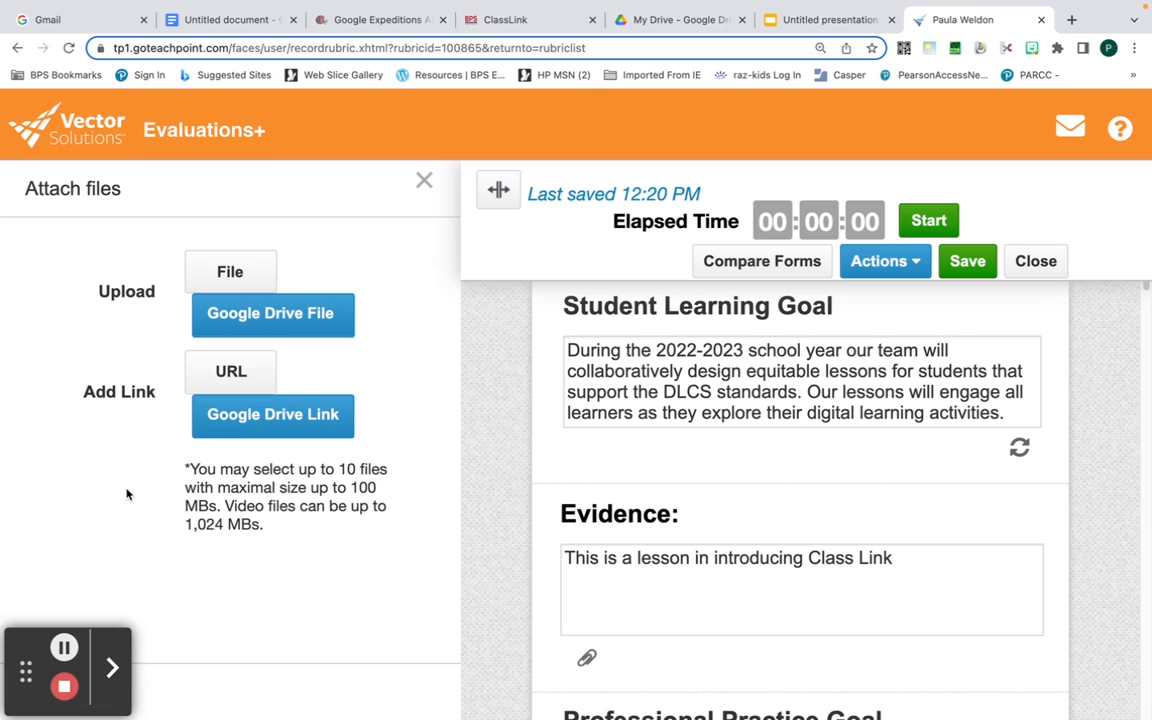
pyautogui.click(253, 313)
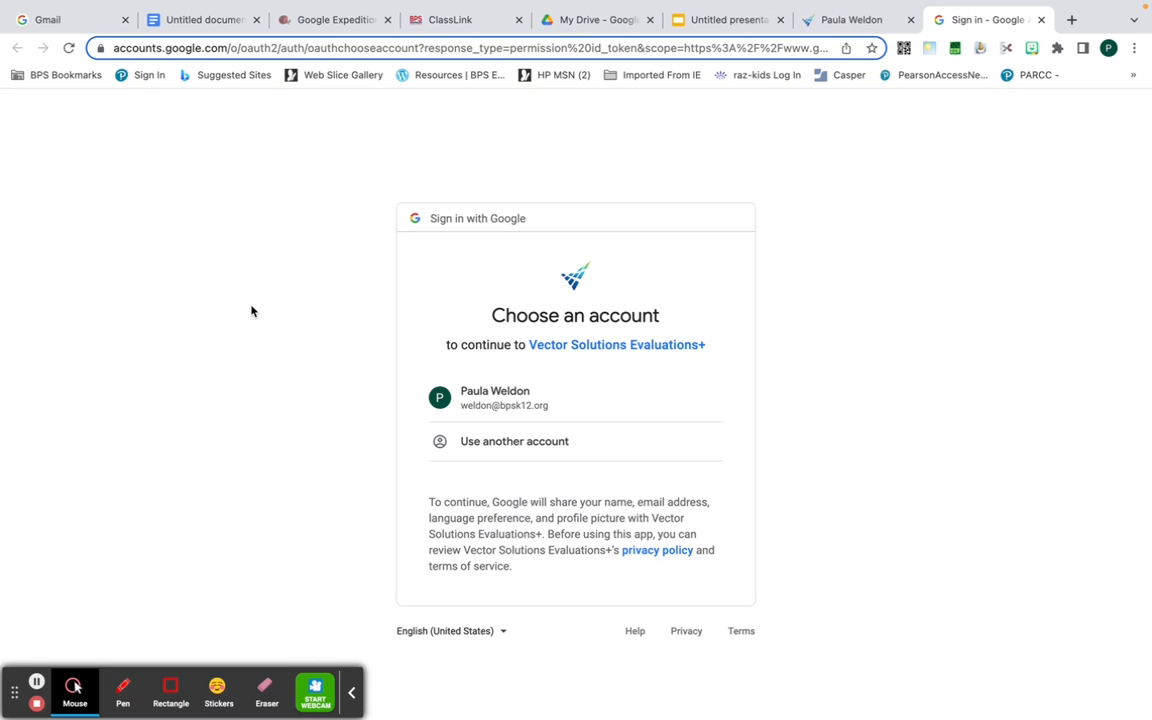
pyautogui.click(518, 398)
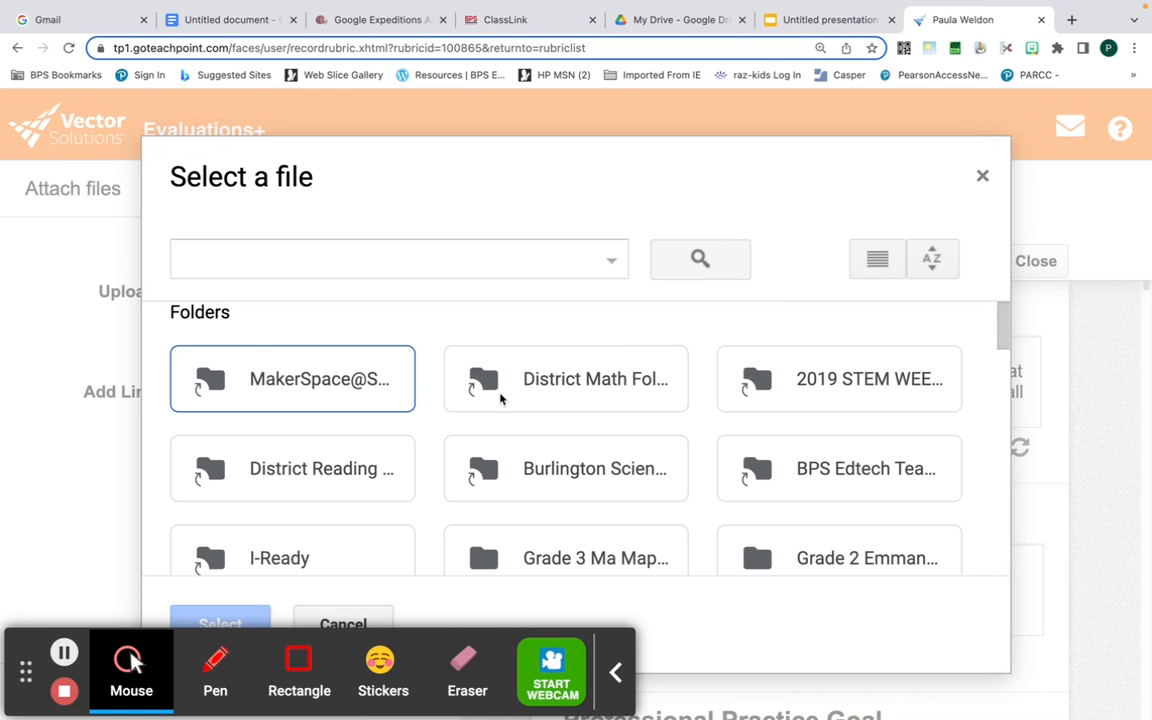
# Search Google Drive for "introduction to" and choose the Introduction to Classlink document as the attachment
pyautogui.click(204, 258)
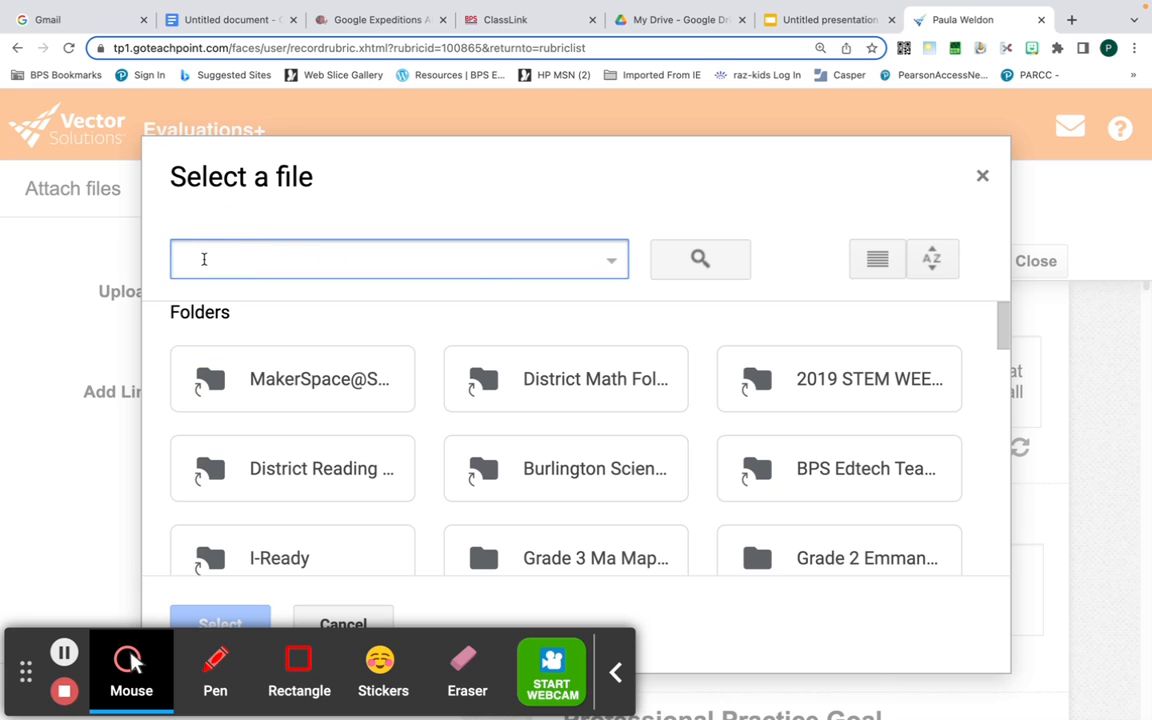
pyautogui.write('introc')
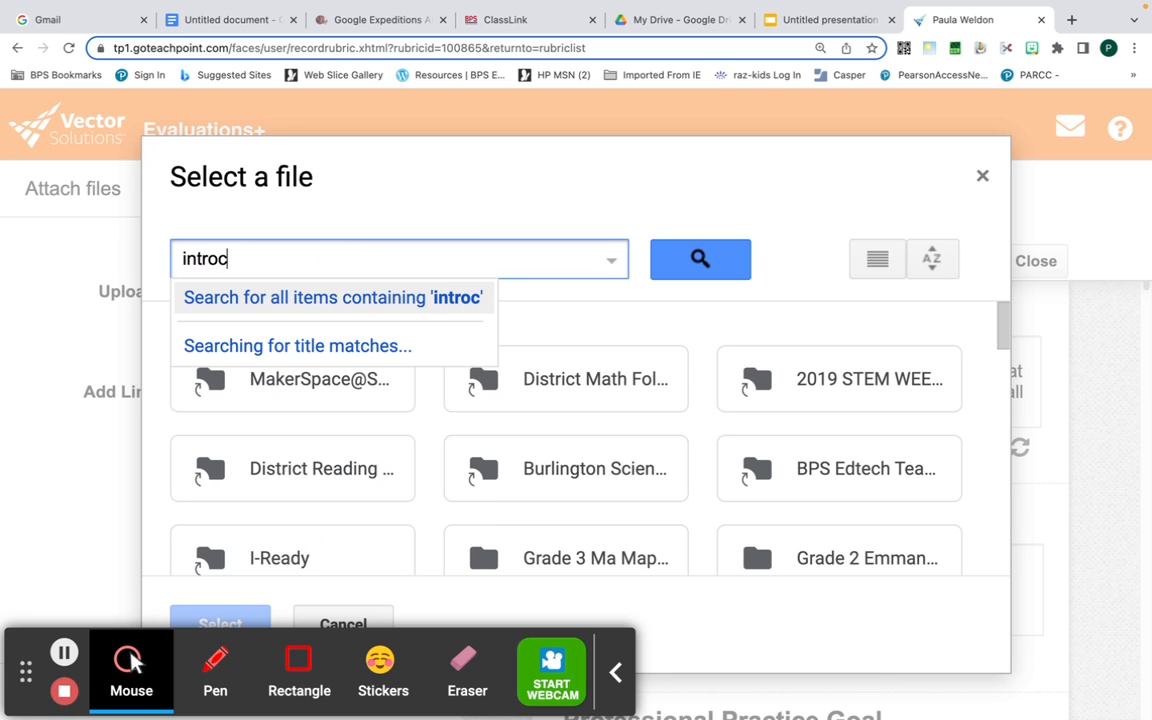
pyautogui.press('BackSpace')
pyautogui.write('duction t')
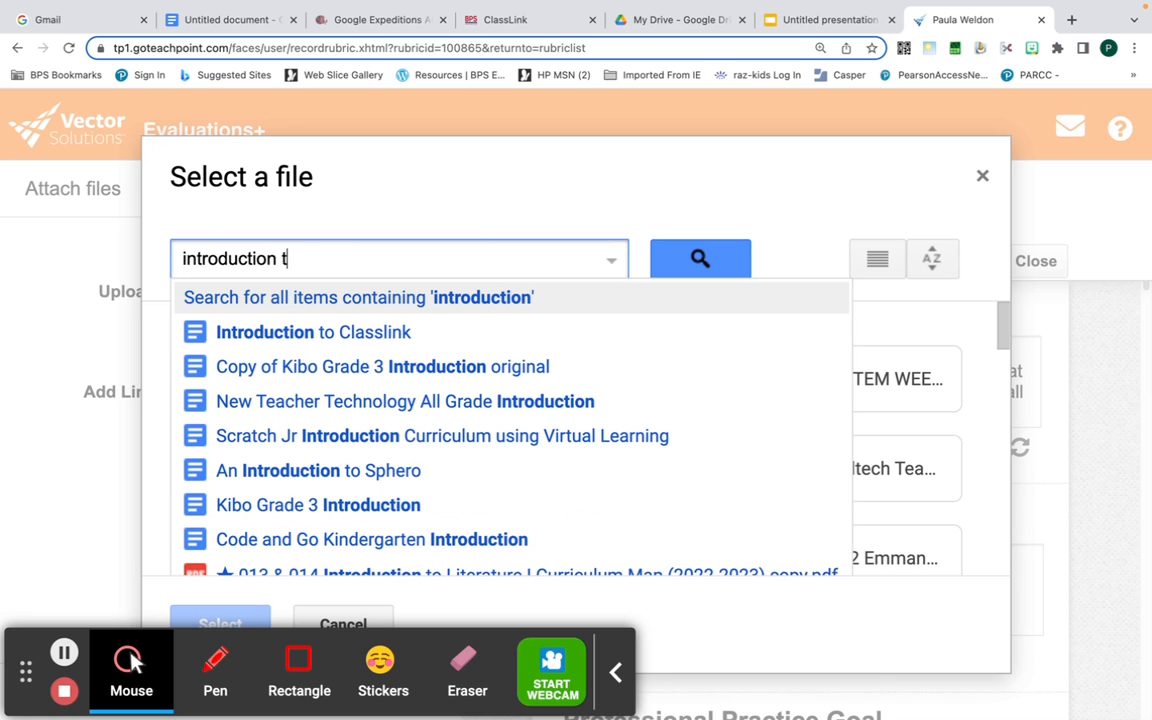
pyautogui.write('o')
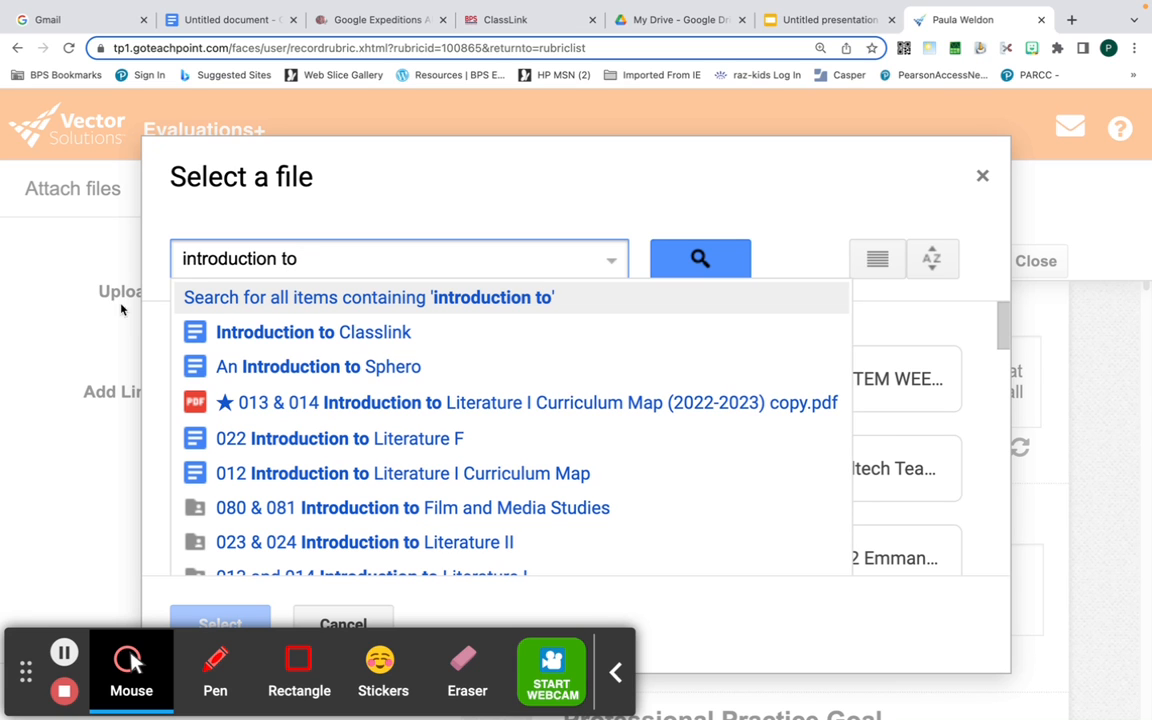
pyautogui.click(252, 340)
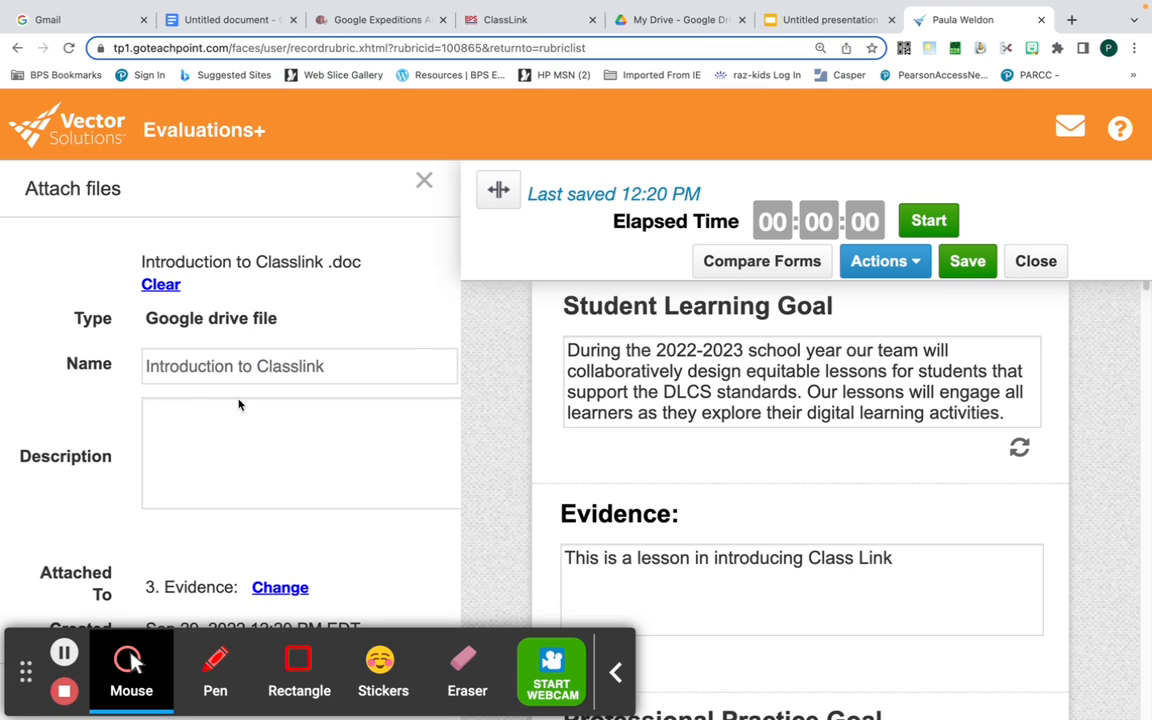
# Describe the attachment as "Lesson for teachers and students on ClassLink." and save it to the evidence
pyautogui.click(159, 416)
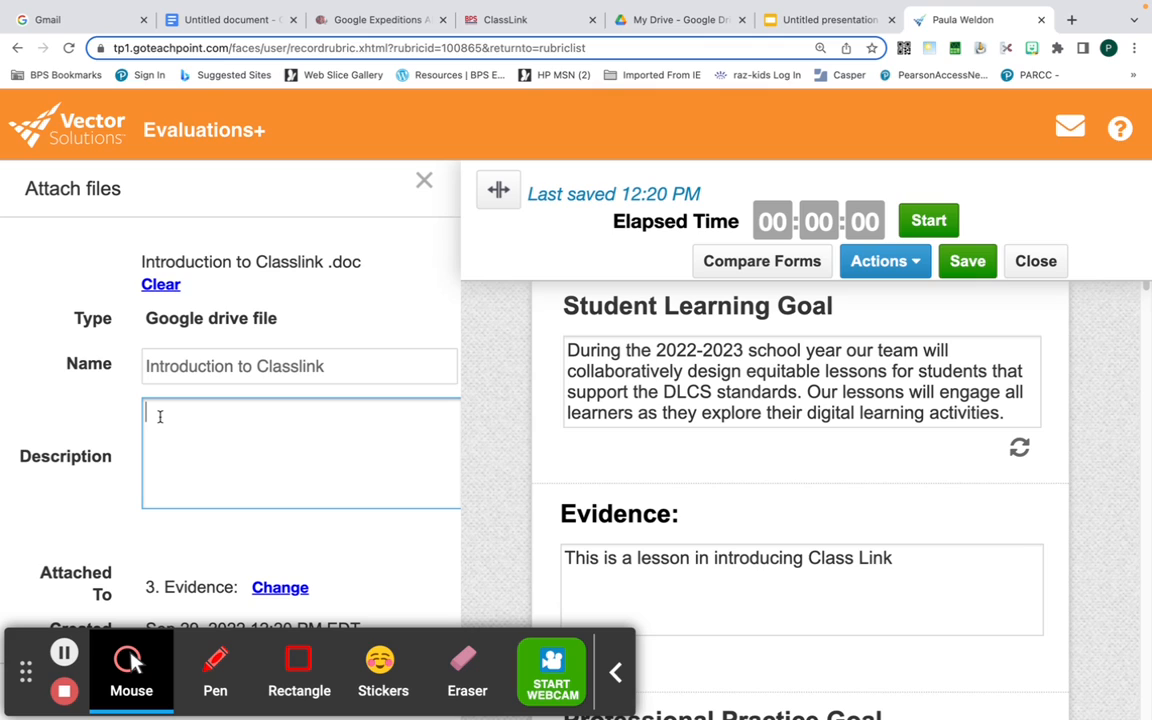
pyautogui.write('Lesson for teachers and students on ClassLink')
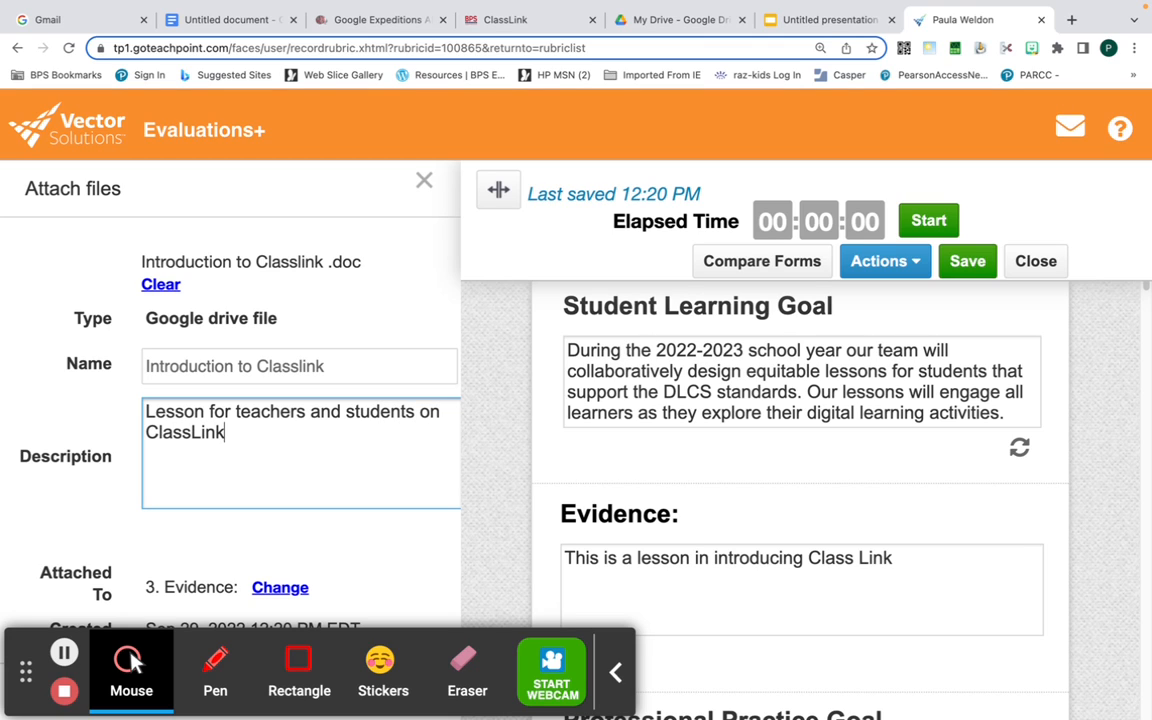
pyautogui.write('.')
pyautogui.click(618, 679)
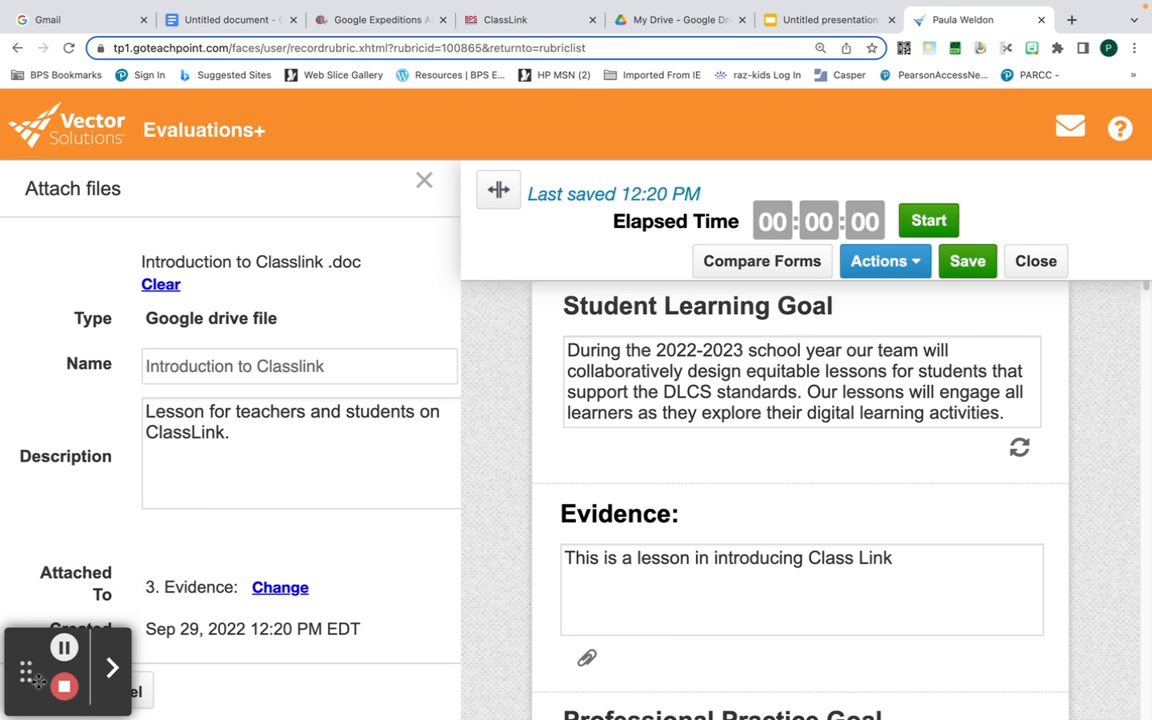
pyautogui.moveTo(38, 686); pyautogui.dragTo(297, 708)
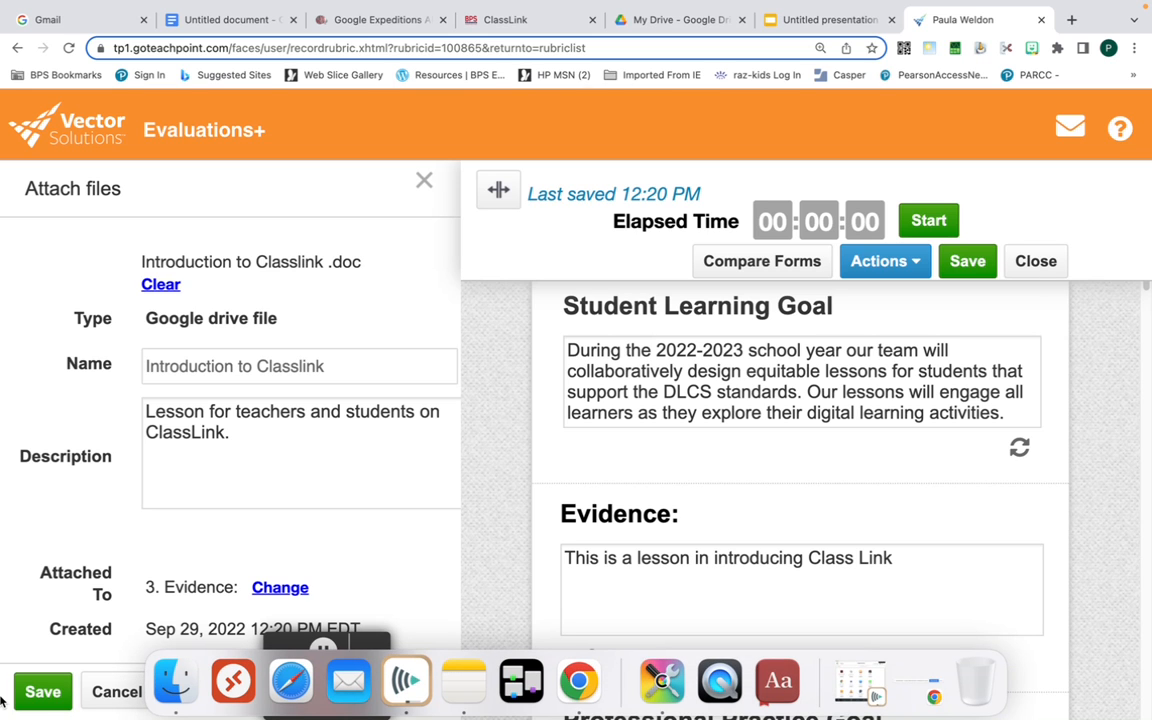
pyautogui.click(40, 694)
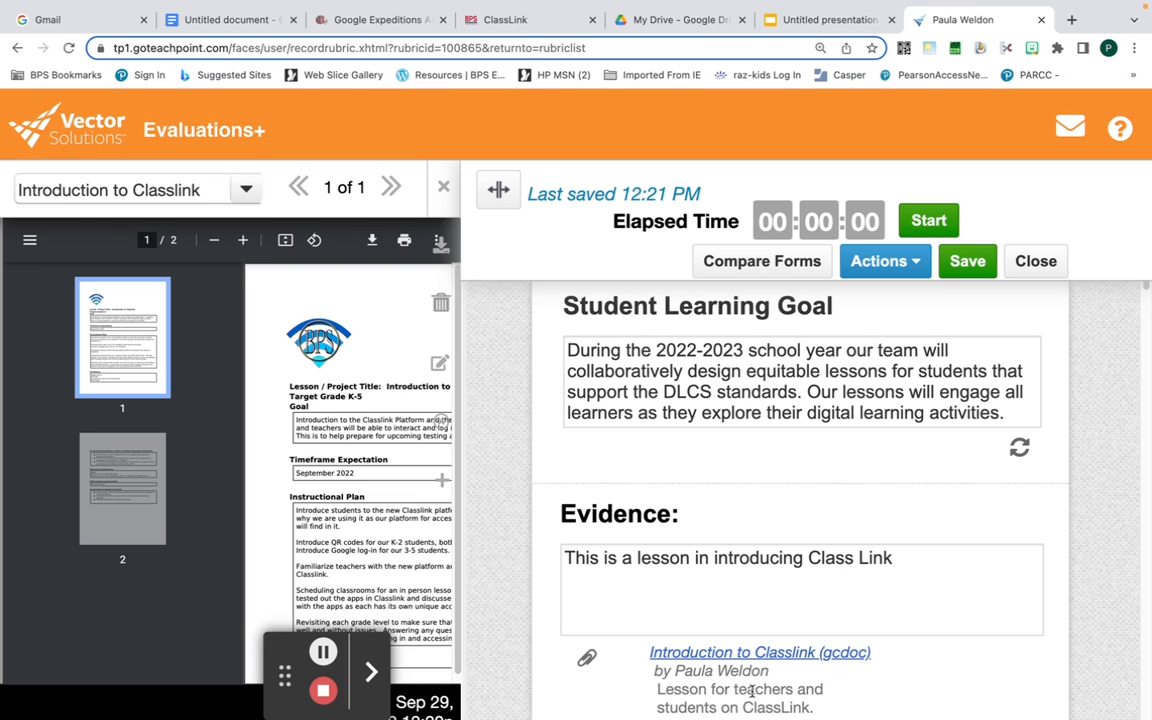
# Close the split view that shows the attached document beside the form
pyautogui.click(499, 191)
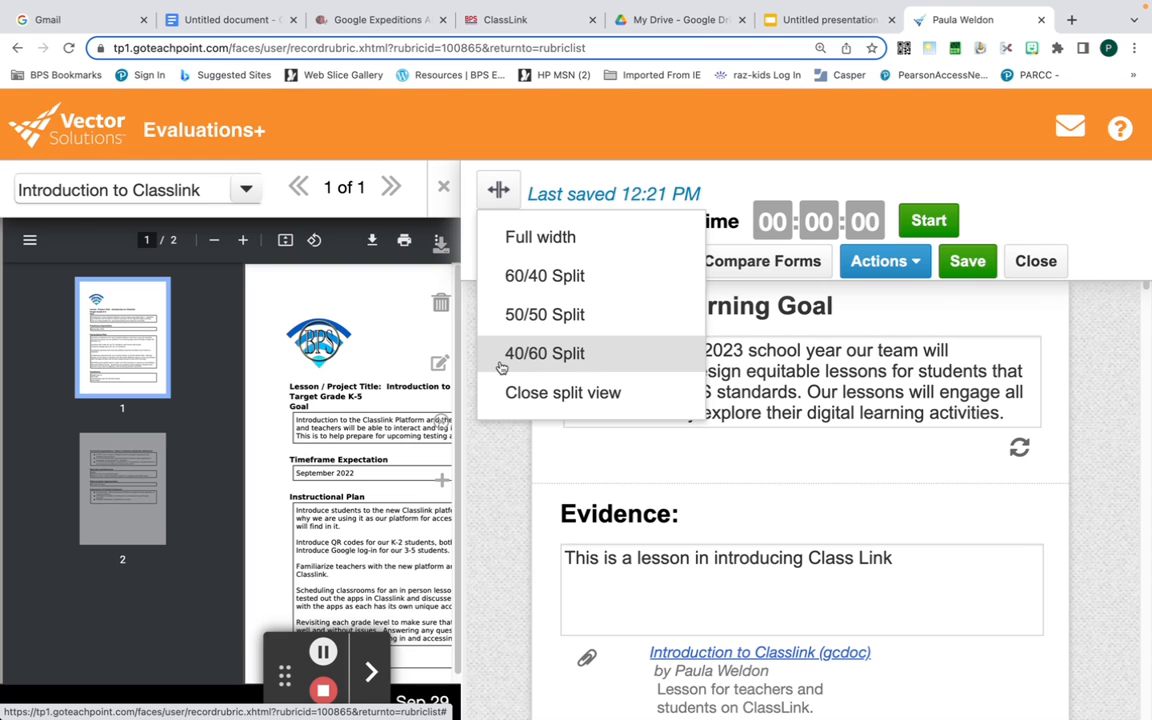
pyautogui.click(561, 395)
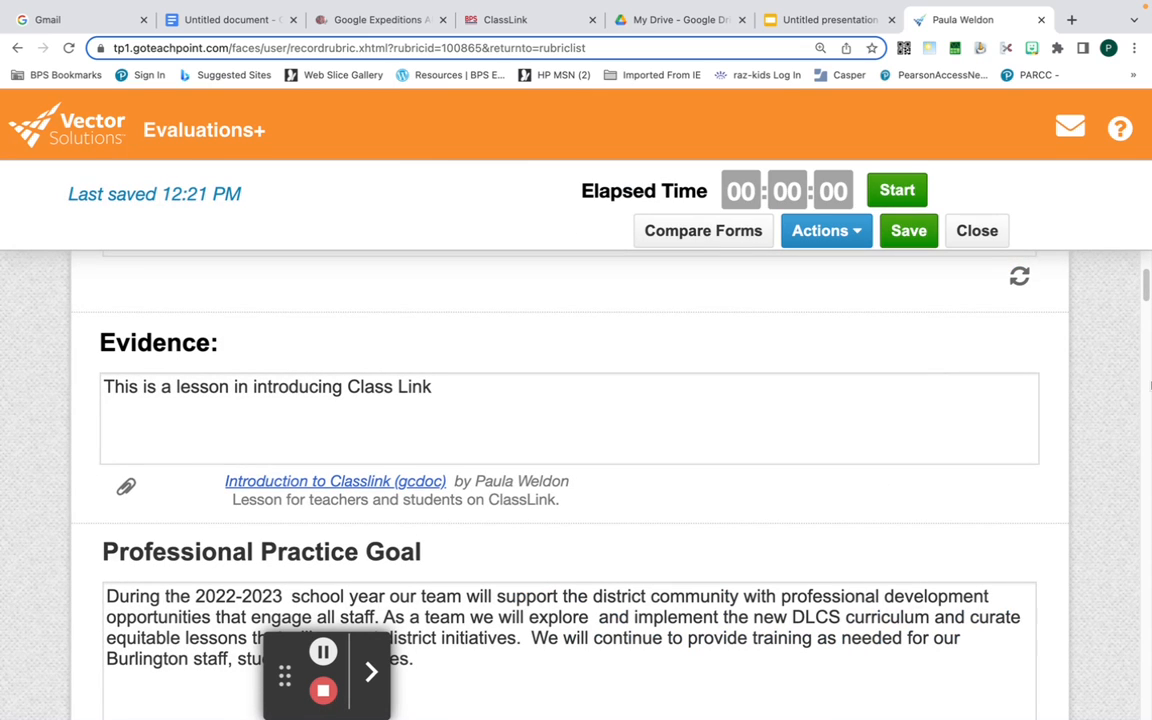
# Save the Educator Evidence Collection Form and close it to return to the forms list
pyautogui.click(1147, 293)
pyautogui.click(913, 231)
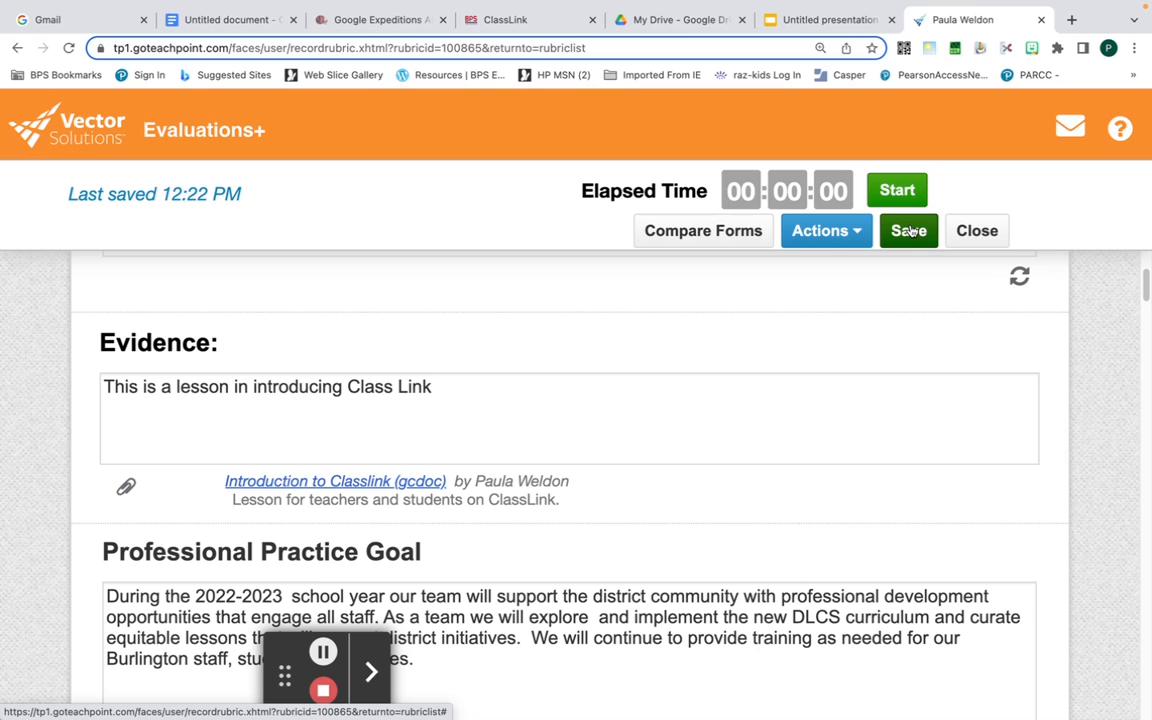
pyautogui.click(909, 231)
pyautogui.click(984, 232)
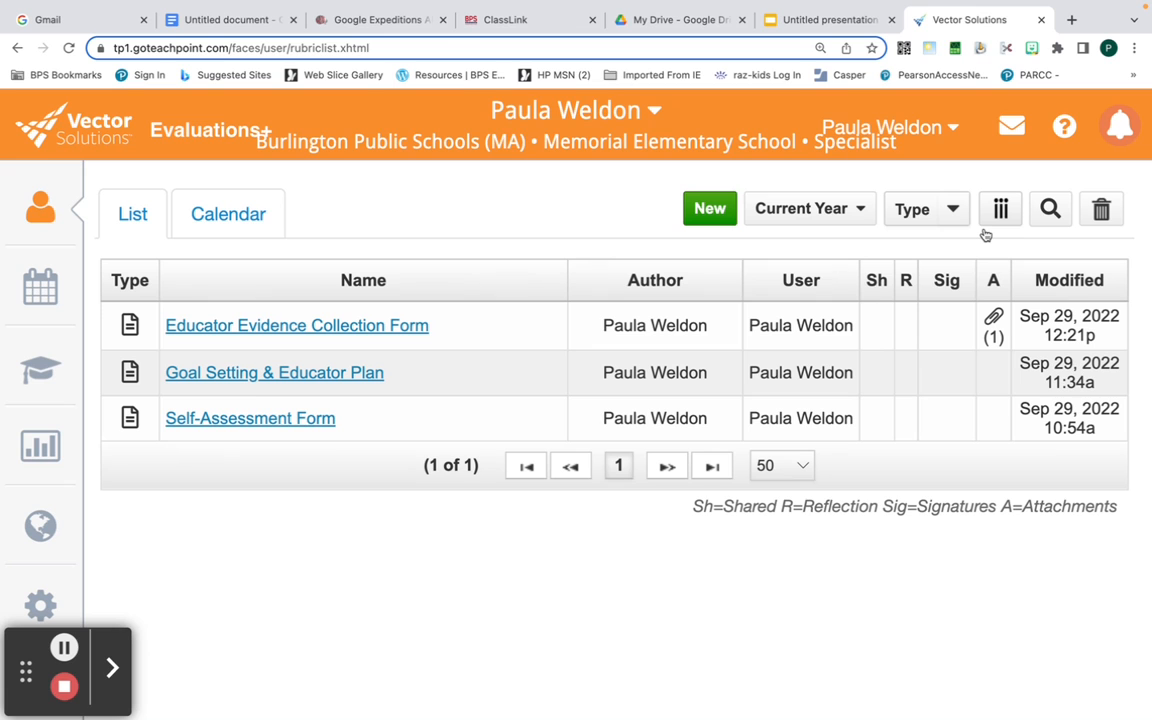
# Reopen the Educator Evidence Collection Form, check the Student Learning Goal evidence and its attachment, and close the form
pyautogui.click(362, 328)
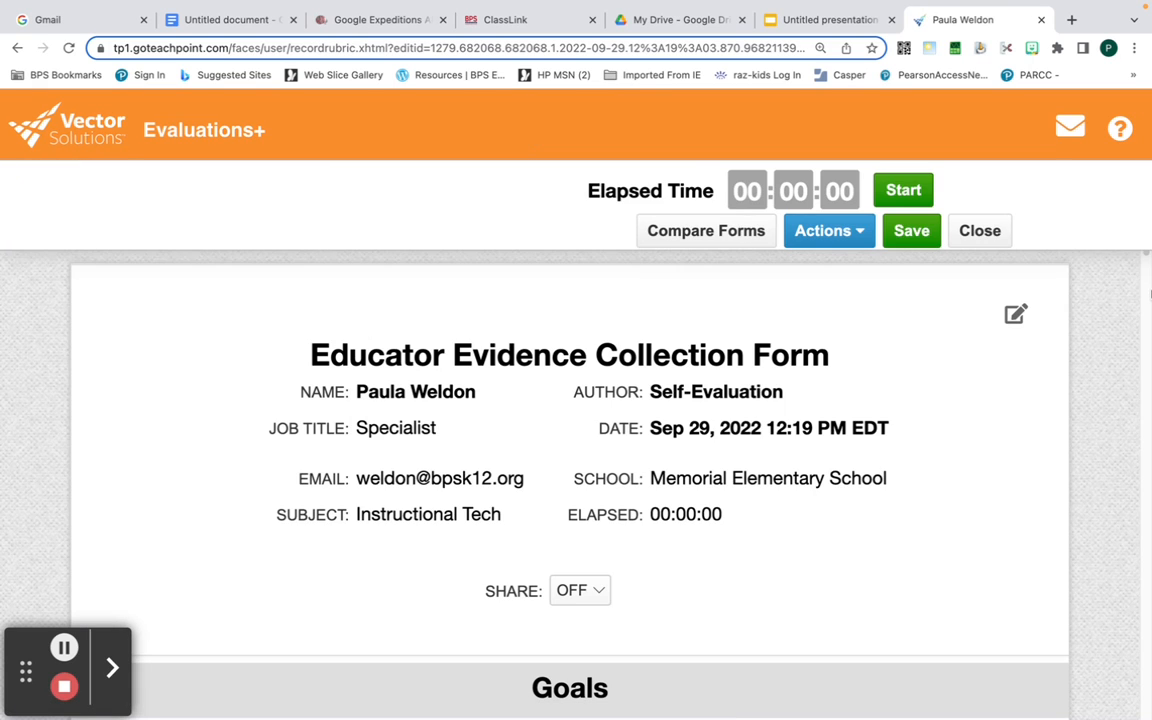
pyautogui.click(1148, 290)
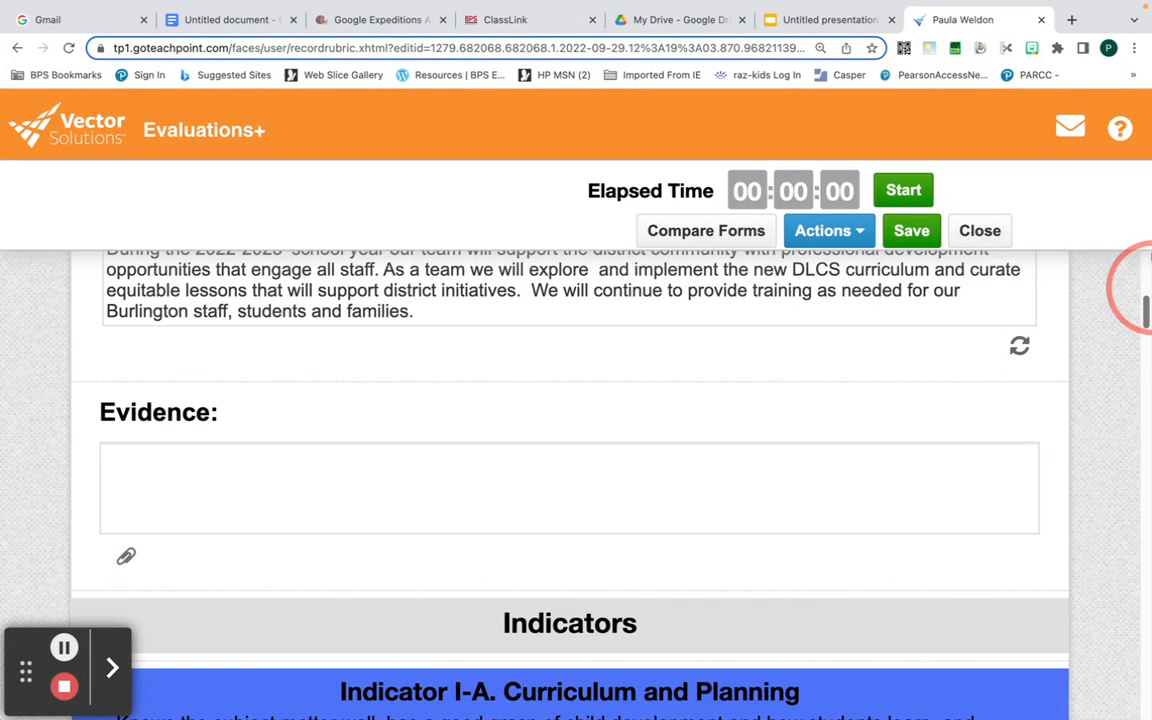
pyautogui.moveTo(1140, 314); pyautogui.dragTo(1140, 293)
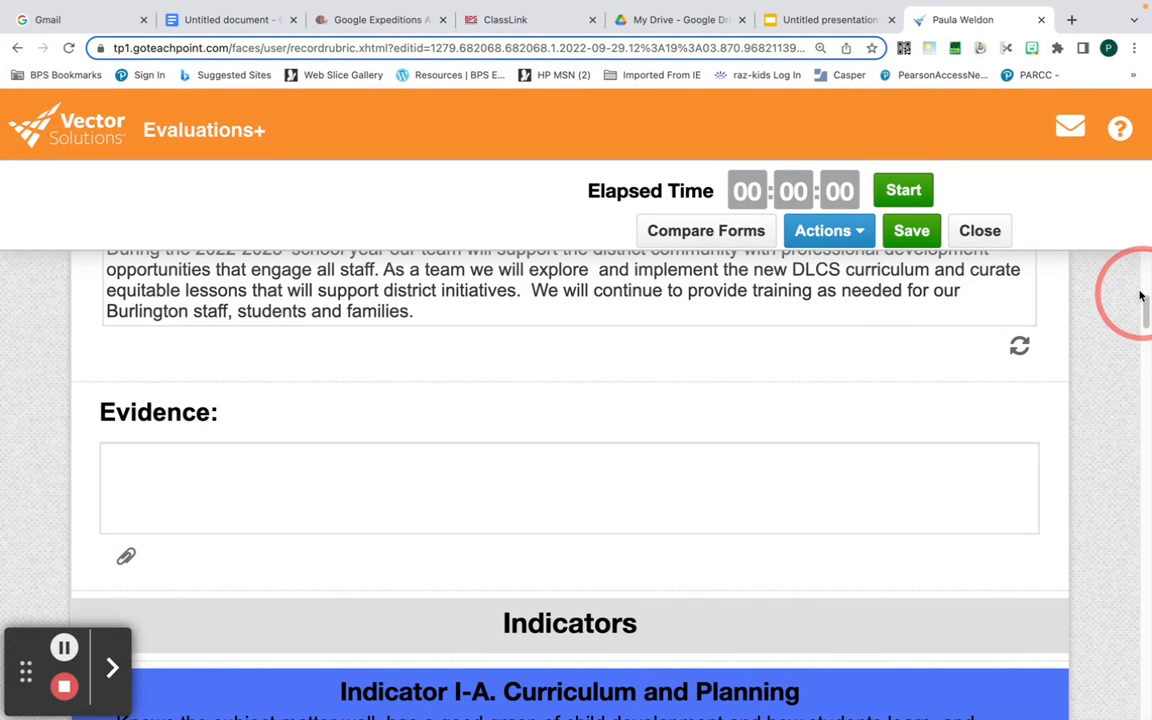
pyautogui.scroll(1, 1143, 290)
pyautogui.scroll(3, 1143, 288)
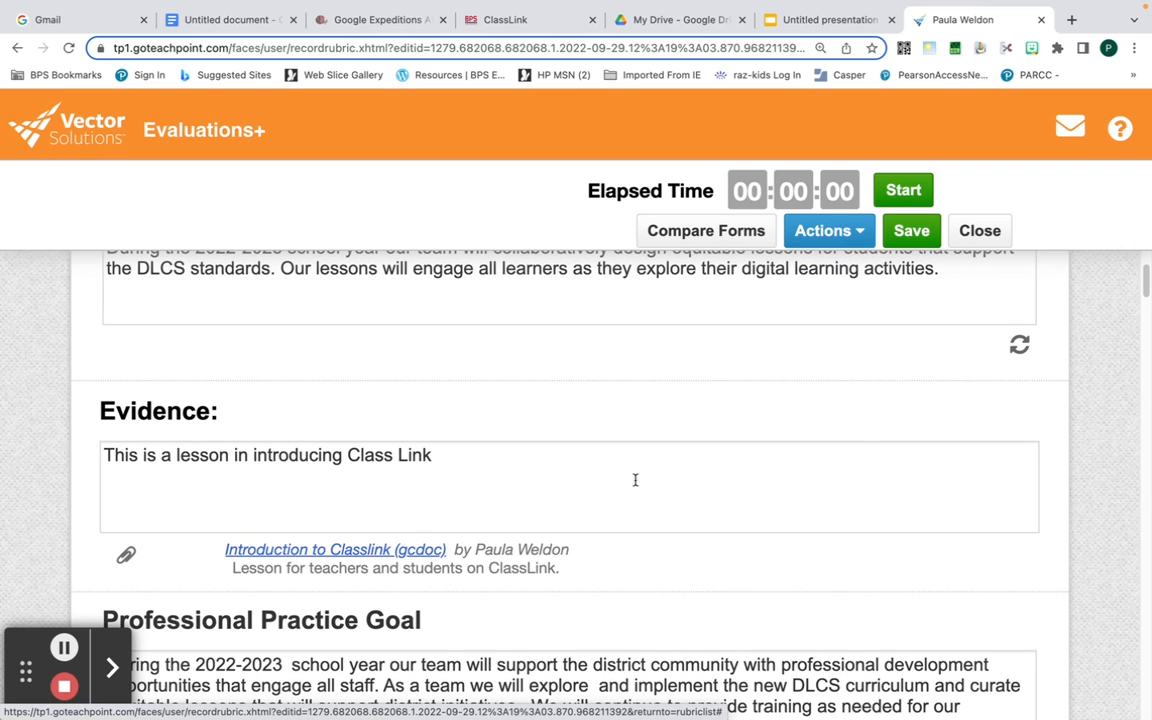
pyautogui.click(976, 231)
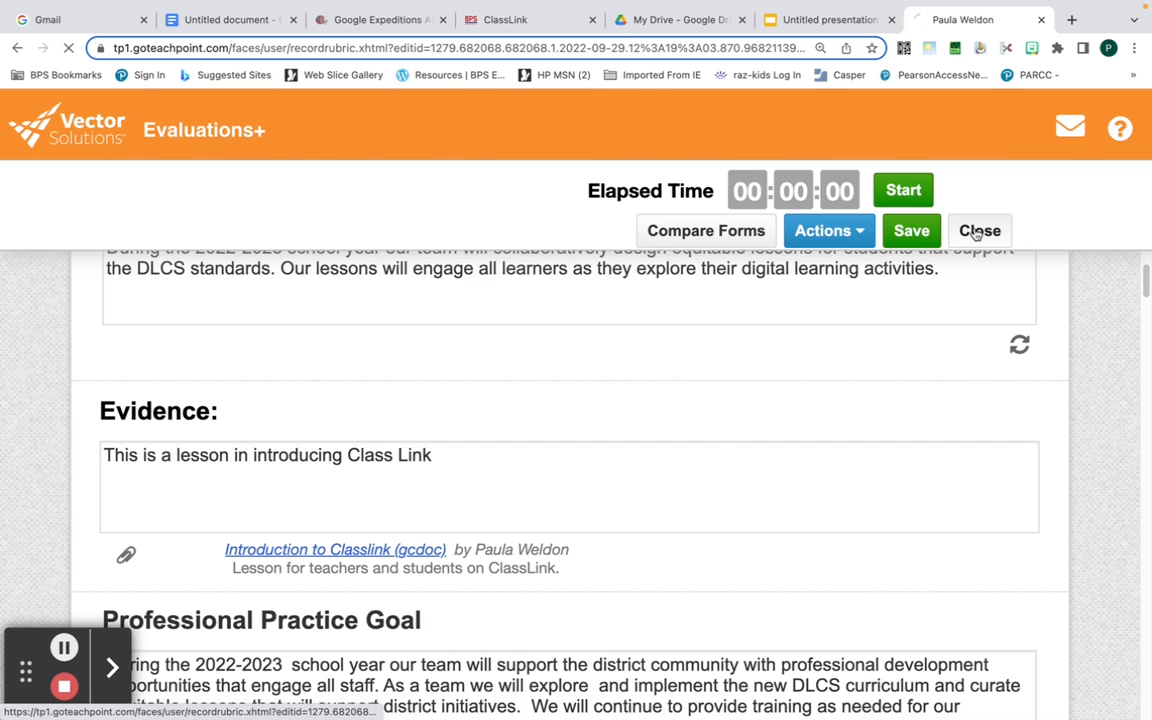